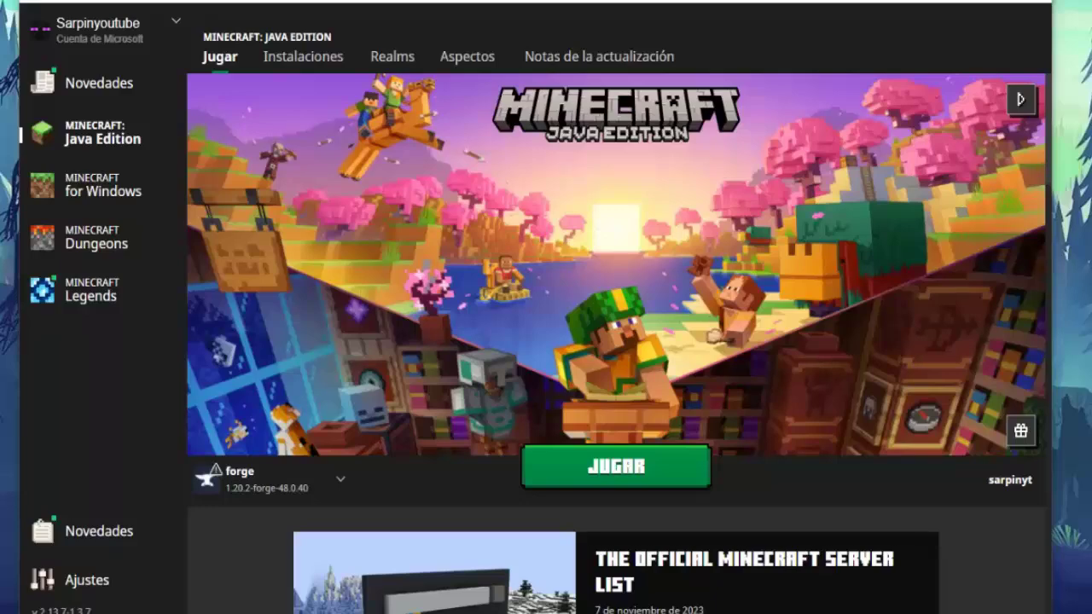
Search the computer for java and examine the Java download page for desktop applications
{"action": "key", "text": "super"}
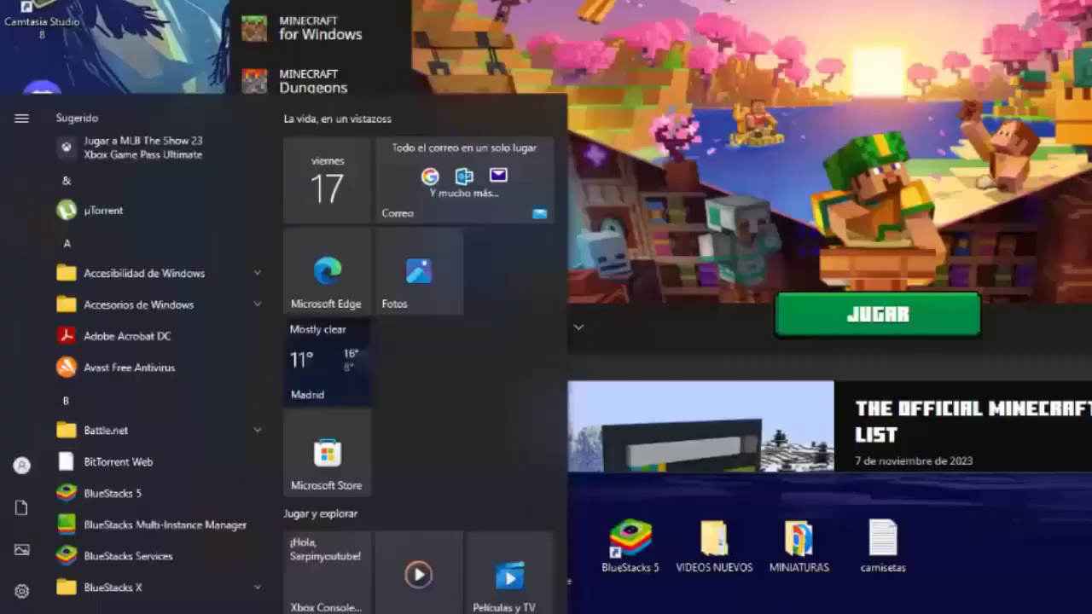
{"action": "type", "text": "java"}
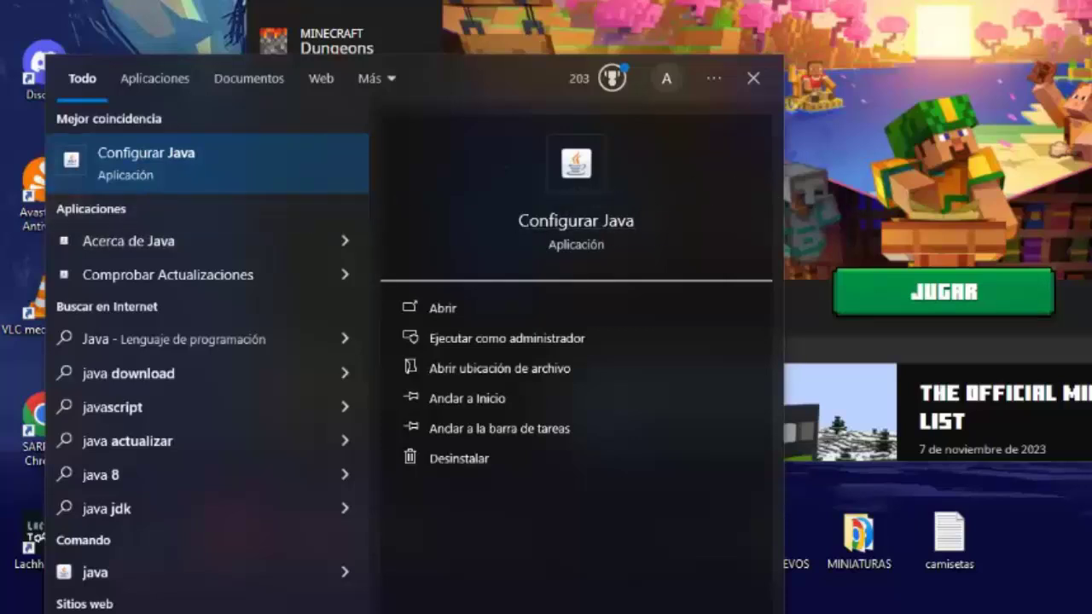
{"action": "key", "text": "Escape"}
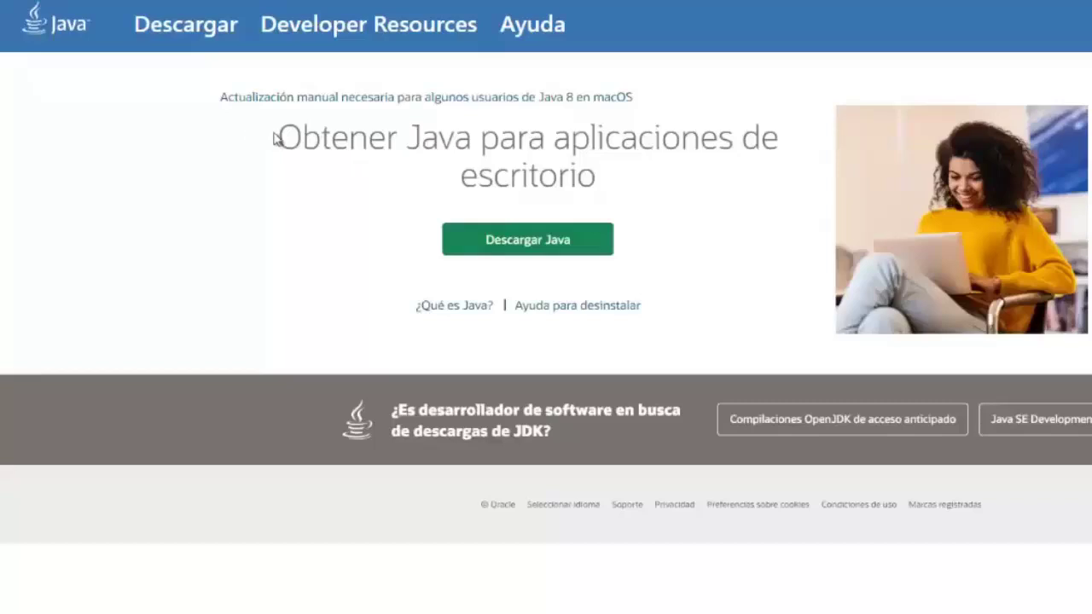
{"action": "left_click_drag", "start_coordinate": [275, 138], "coordinate": [495, 224]}
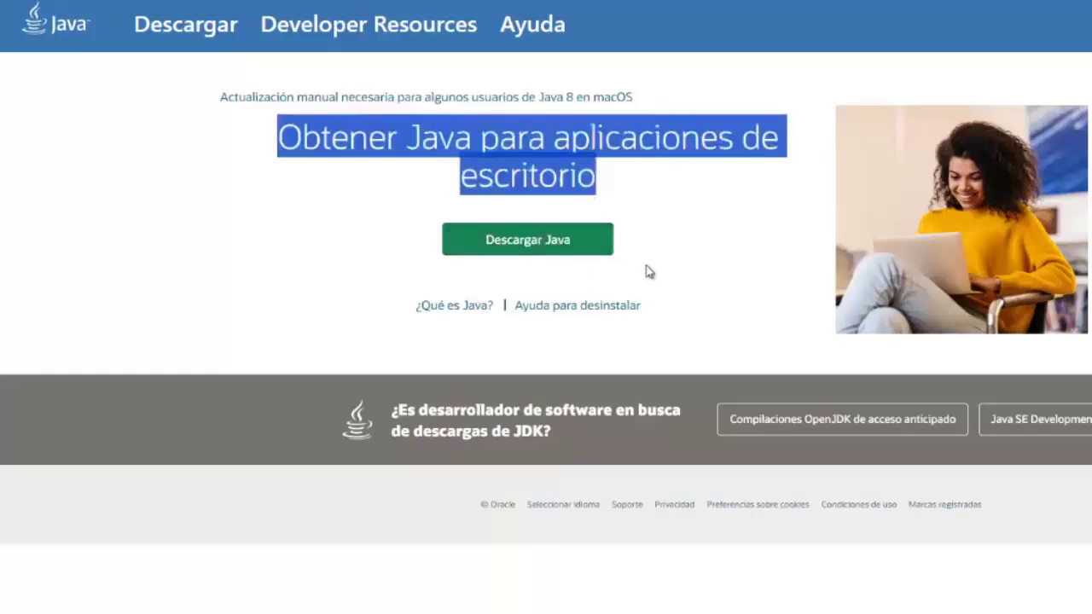
{"action": "left_click", "coordinate": [721, 248]}
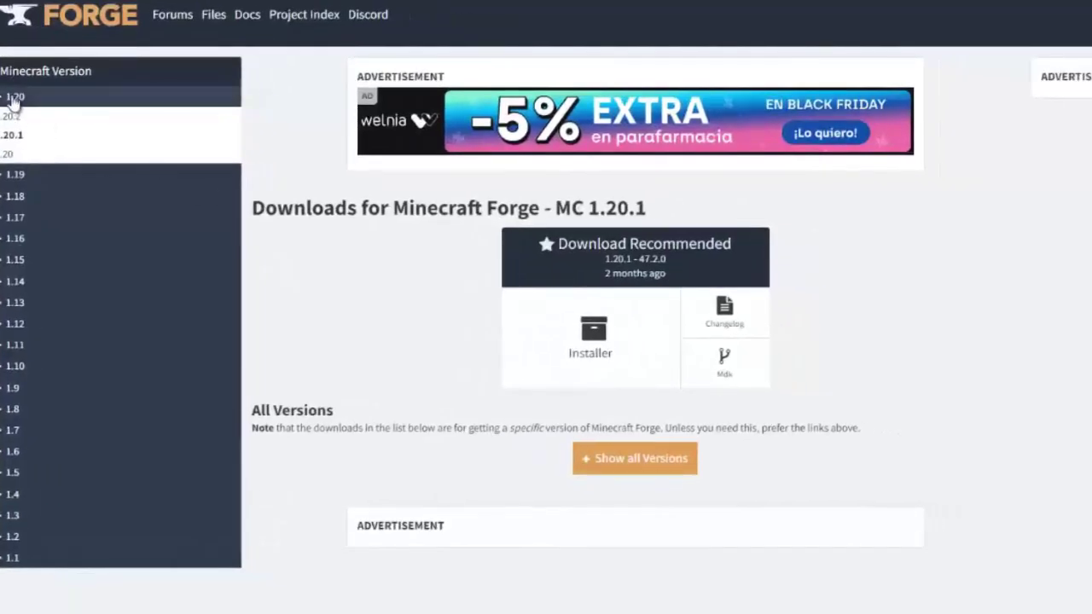
Open the Minecraft Forge downloads for Minecraft version 1.20.2
{"action": "left_click_drag", "start_coordinate": [3, 71], "coordinate": [93, 71]}
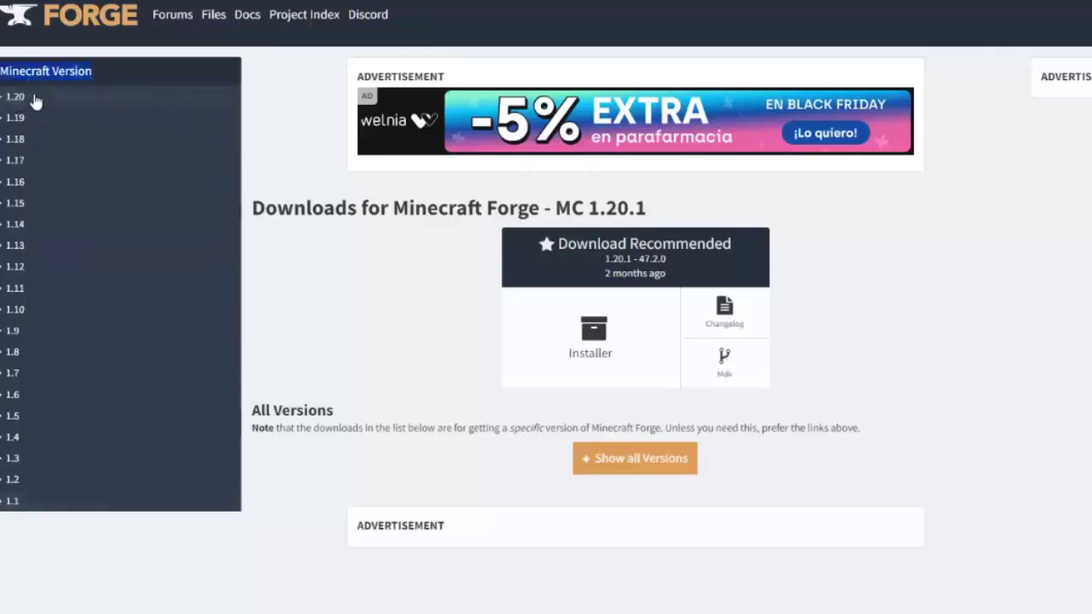
{"action": "mouse_move", "coordinate": [67, 101]}
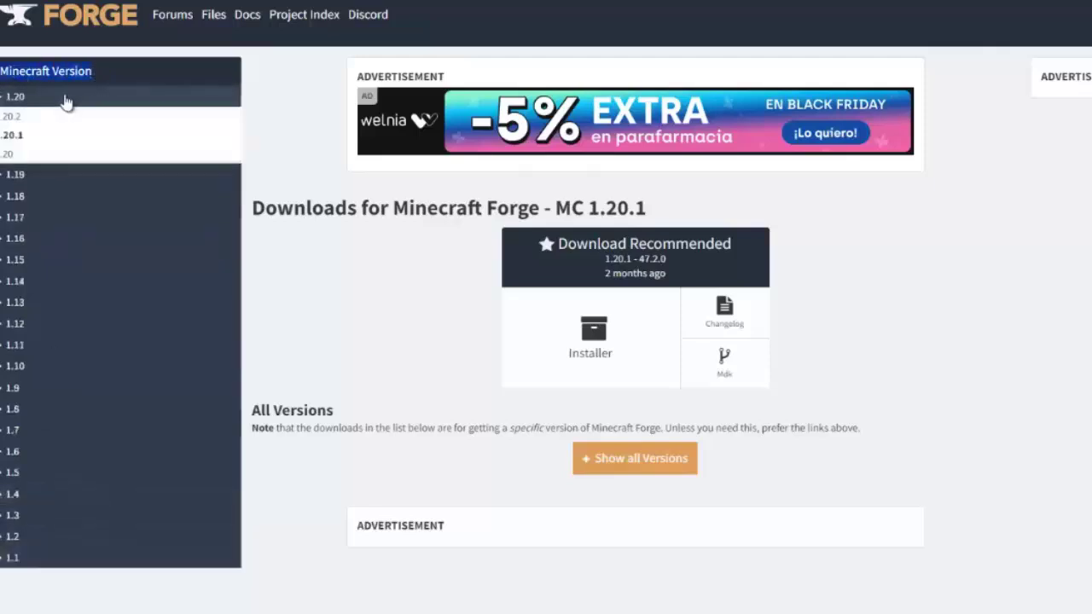
{"action": "left_click", "coordinate": [8, 116]}
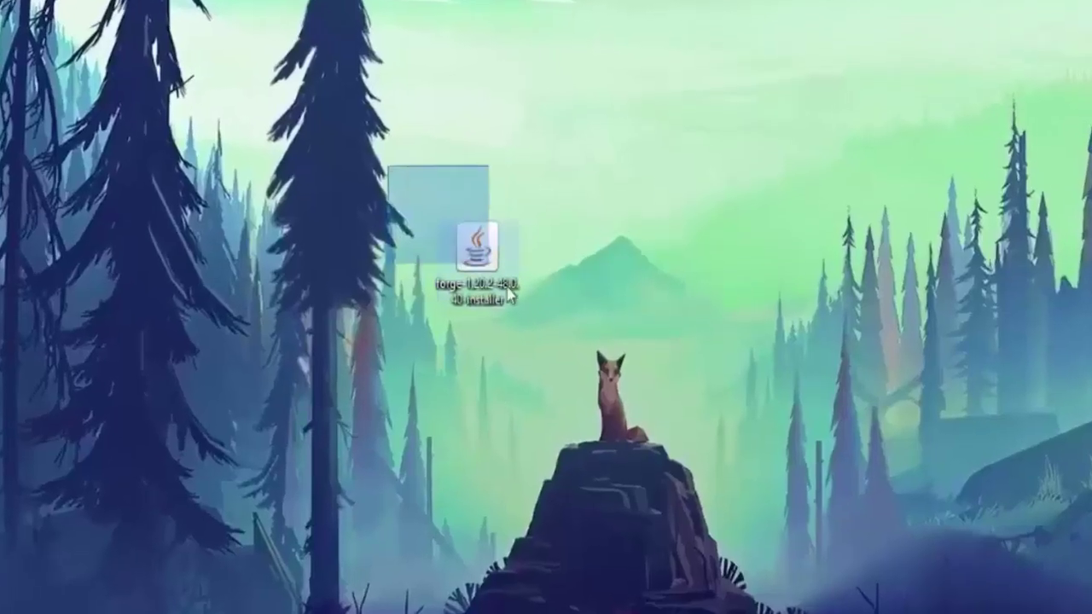
Launch the forge-1.20.2-48.0.40 installer from the desktop and reposition its window
{"action": "left_click_drag", "start_coordinate": [507, 290], "coordinate": [596, 383]}
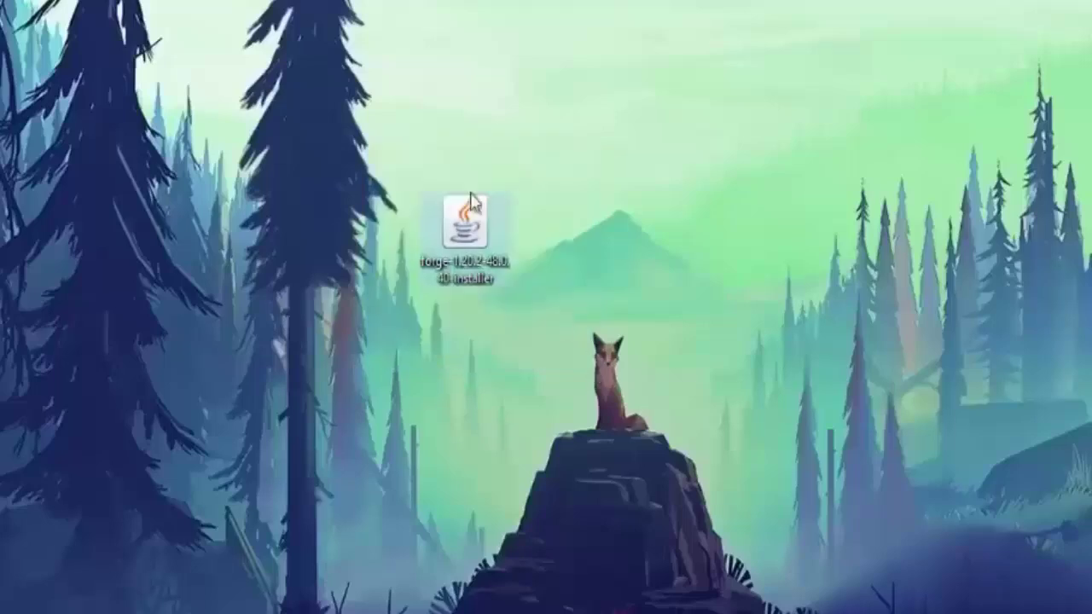
{"action": "double_click", "coordinate": [482, 248]}
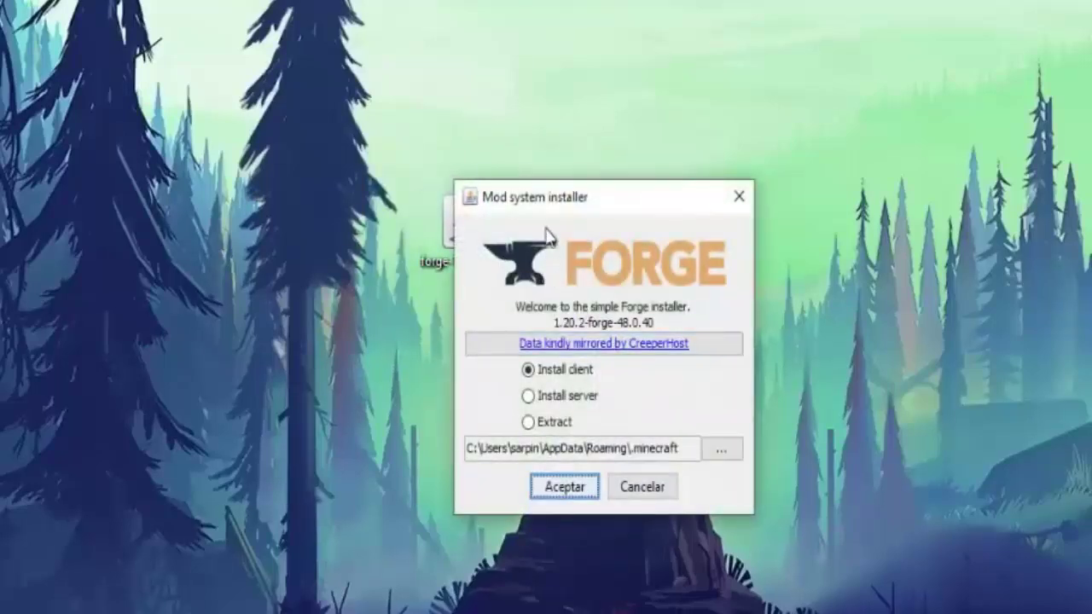
{"action": "left_click_drag", "start_coordinate": [542, 207], "coordinate": [493, 150]}
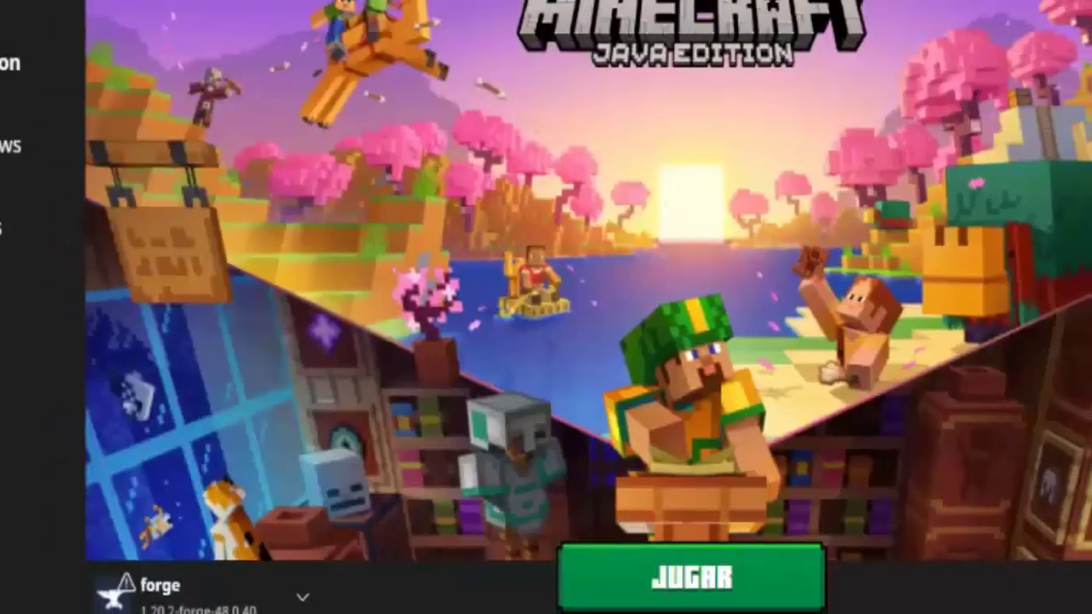
In the Minecraft Launcher, examine the versions offered for a new Java Edition installation, cancel its creation and return to the play page
{"action": "left_click", "coordinate": [316, 19]}
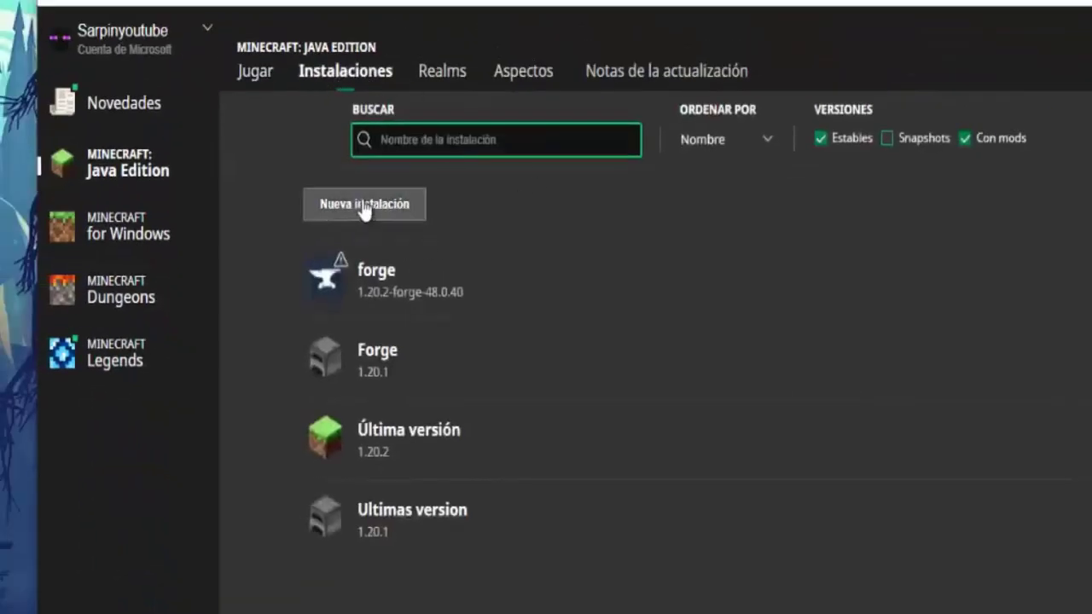
{"action": "left_click", "coordinate": [362, 201]}
{"action": "left_click", "coordinate": [507, 303]}
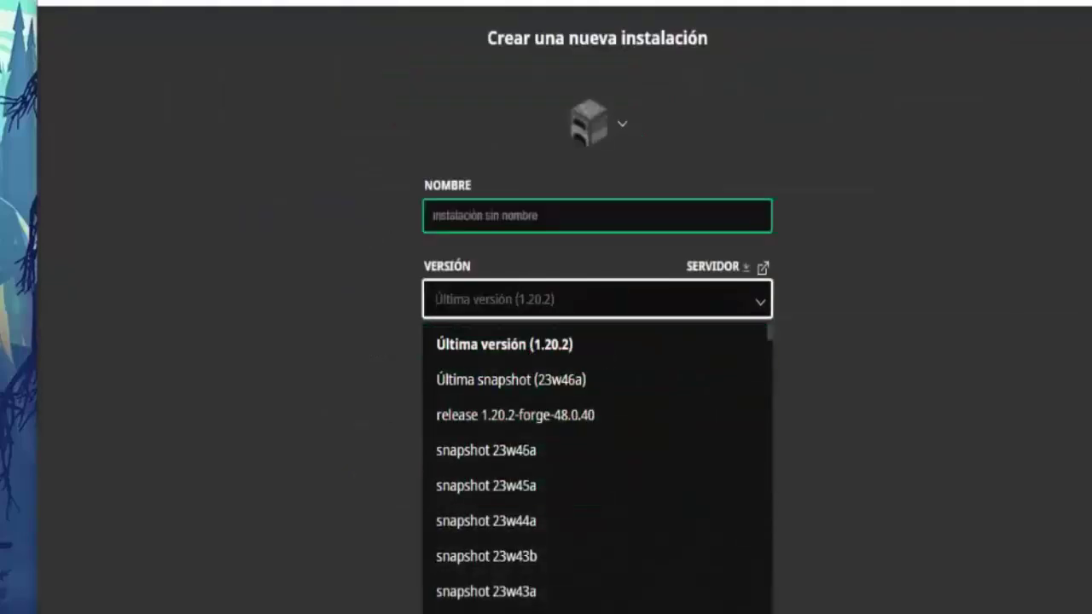
{"action": "left_click", "coordinate": [990, 613]}
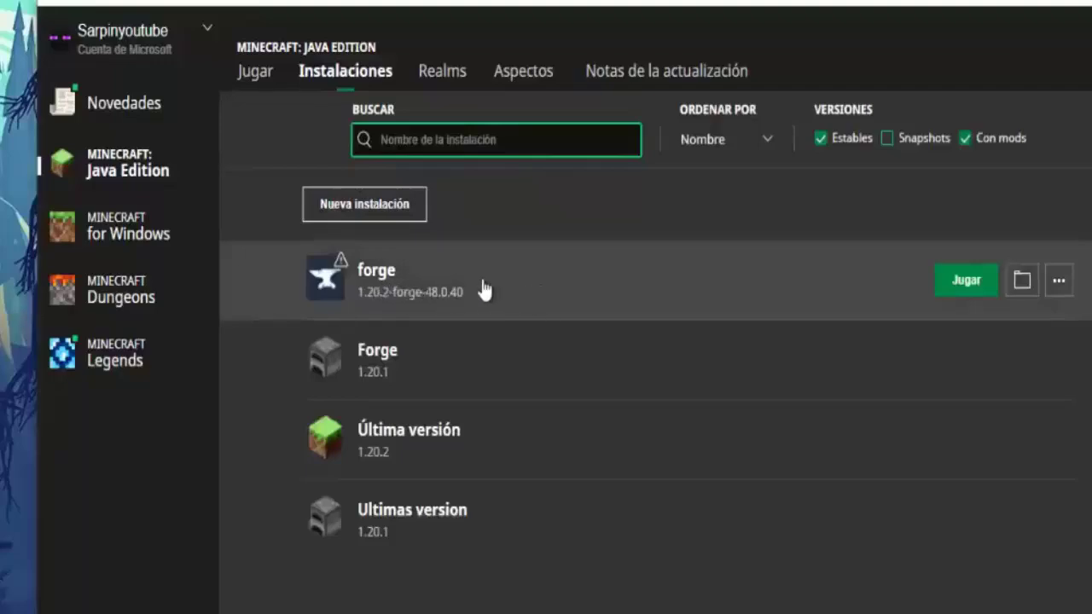
{"action": "left_click", "coordinate": [267, 70]}
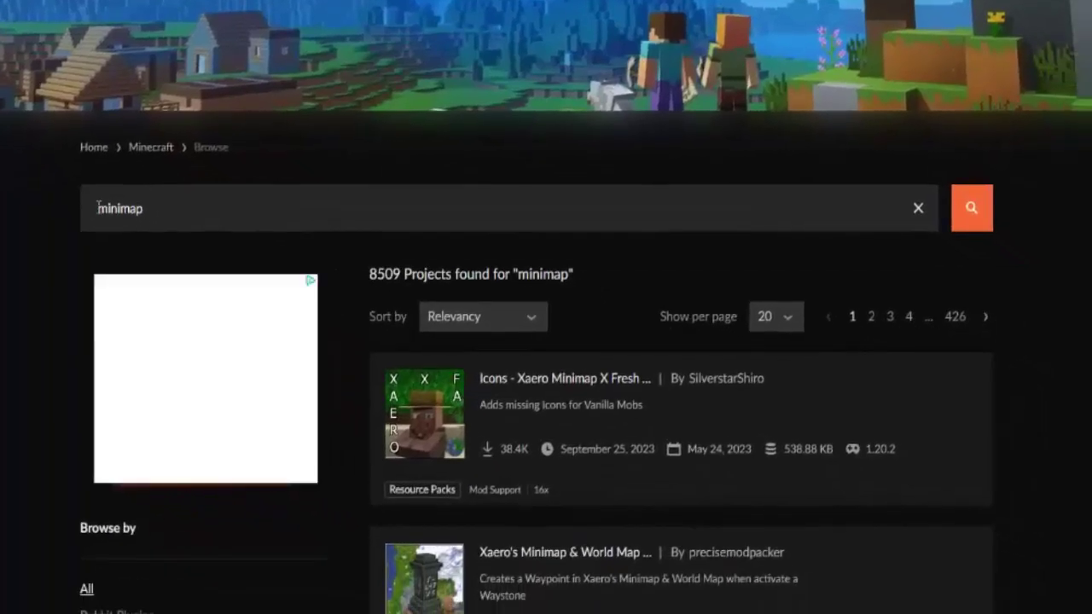
Open the Xaero's Minimap project from the CurseForge minimap search results
{"action": "scroll", "coordinate": [182, 224], "scroll_direction": "down", "scroll_amount": 5}
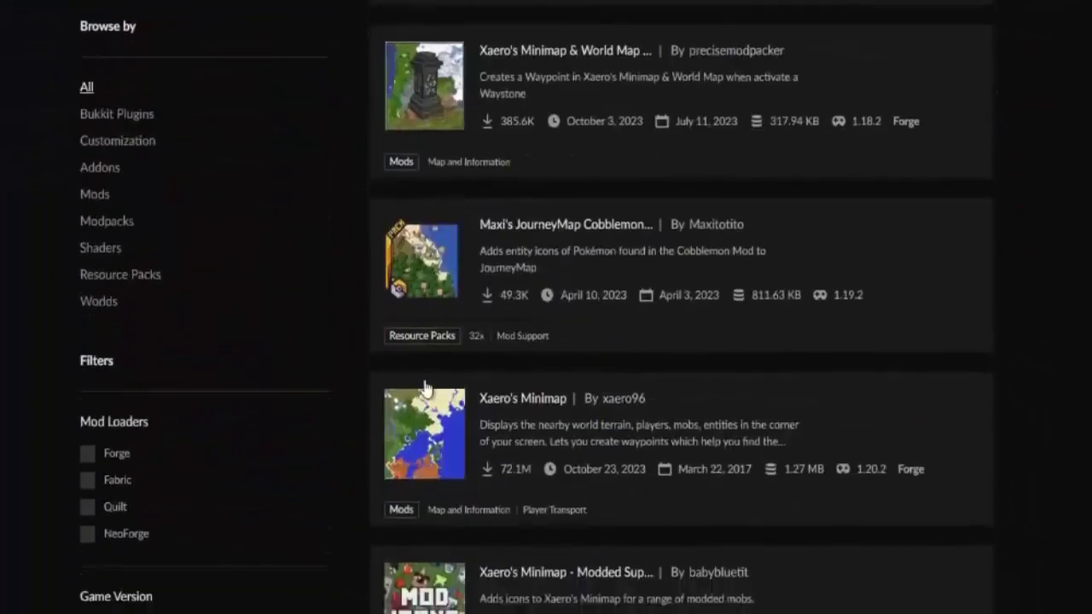
{"action": "scroll", "coordinate": [426, 386], "scroll_direction": "down", "scroll_amount": 2}
{"action": "left_click", "coordinate": [491, 235]}
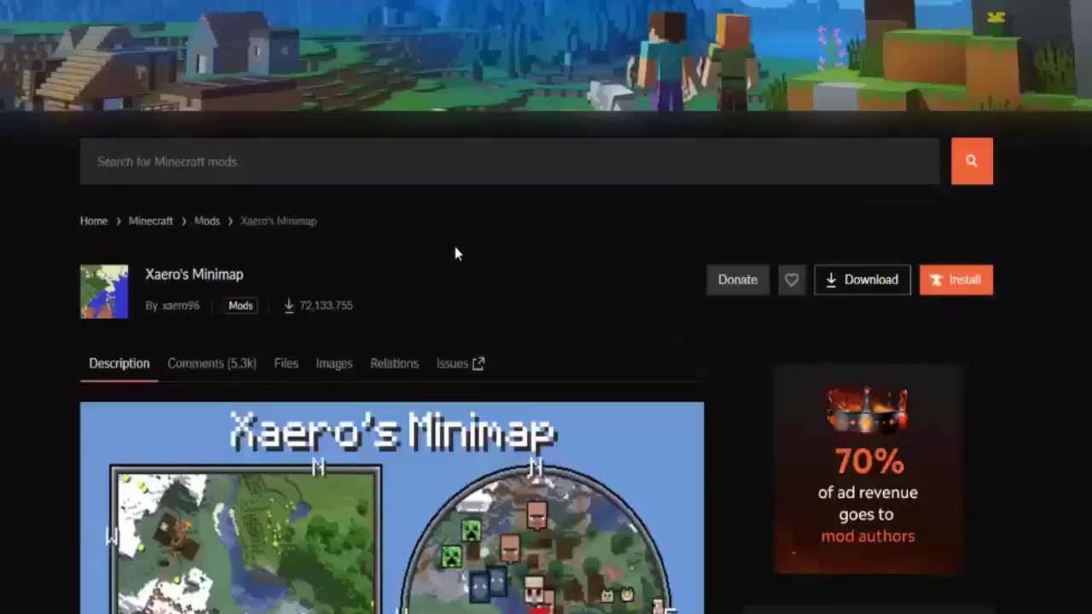
Check the supported game versions of Xaero's Minimap and open its files filtered to 1.20.2
{"action": "scroll", "coordinate": [455, 253], "scroll_direction": "down", "scroll_amount": 3}
{"action": "scroll", "coordinate": [426, 192], "scroll_direction": "down", "scroll_amount": 3}
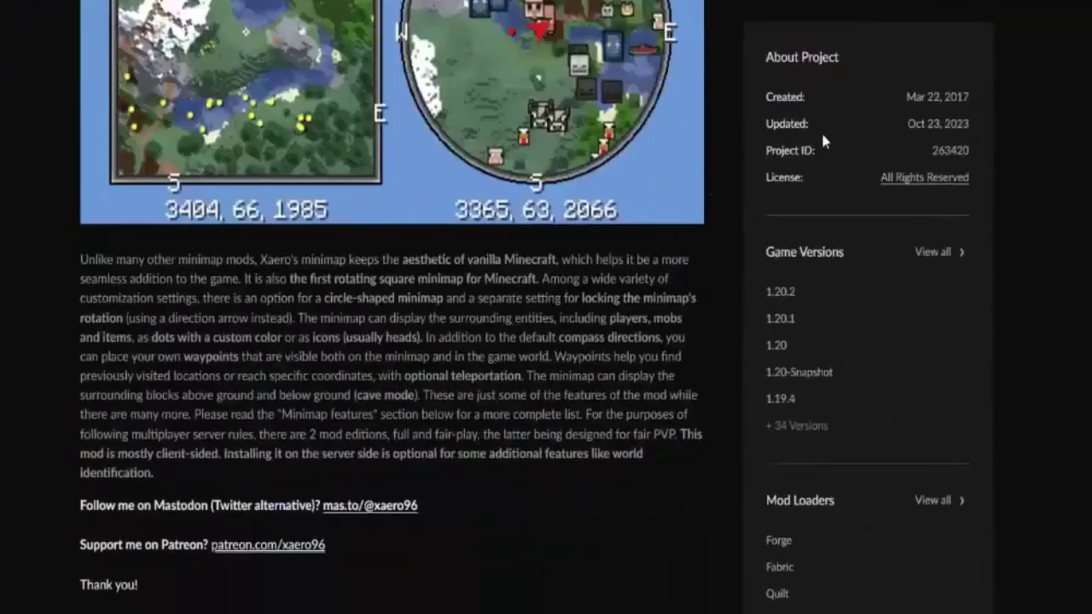
{"action": "left_click_drag", "start_coordinate": [766, 261], "coordinate": [844, 254]}
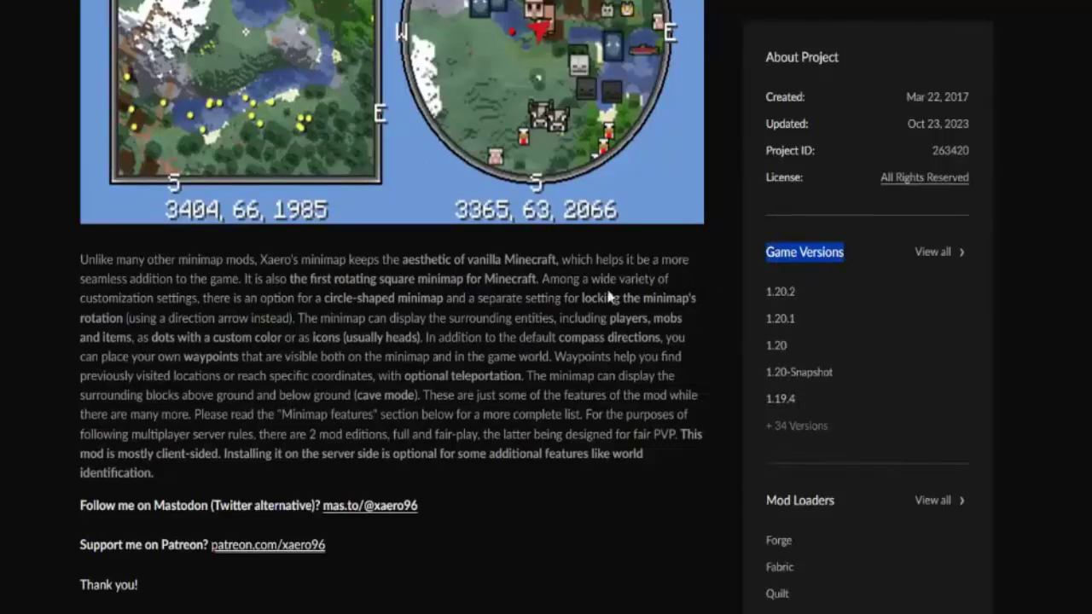
{"action": "scroll", "coordinate": [476, 245], "scroll_direction": "up", "scroll_amount": 1}
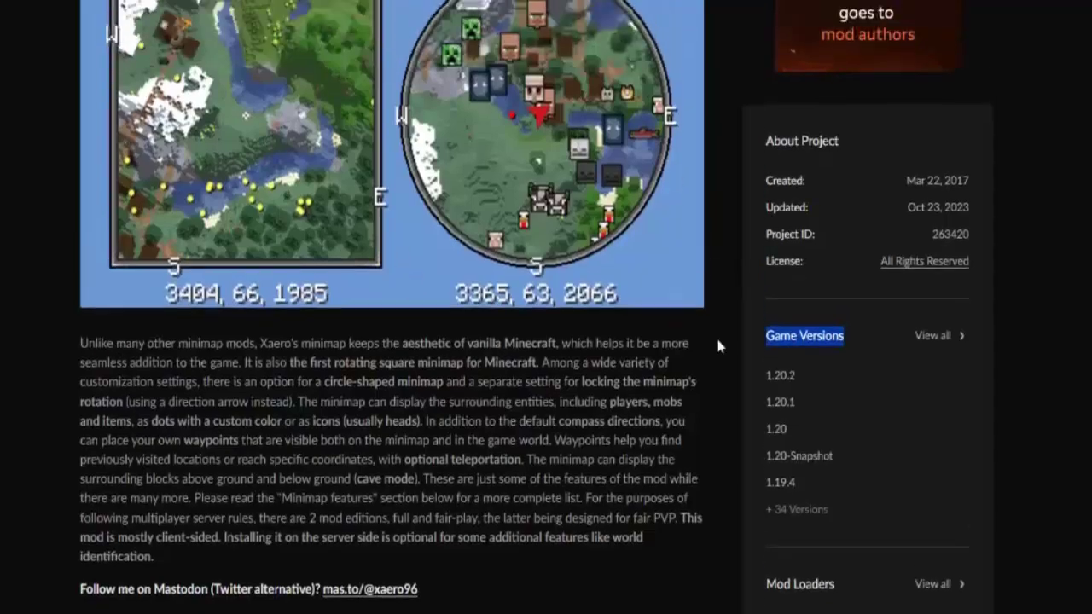
{"action": "left_click", "coordinate": [778, 376]}
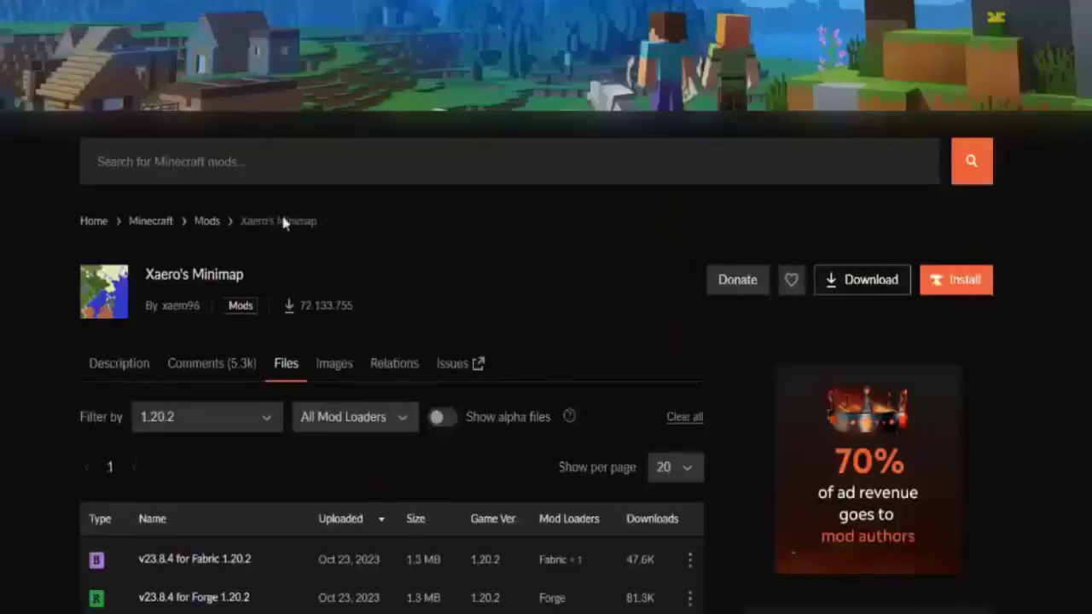
Download the Xaero's Minimap file v23.8.4 for Fabric 1.20.2
{"action": "scroll", "coordinate": [24, 205], "scroll_direction": "down", "scroll_amount": 2}
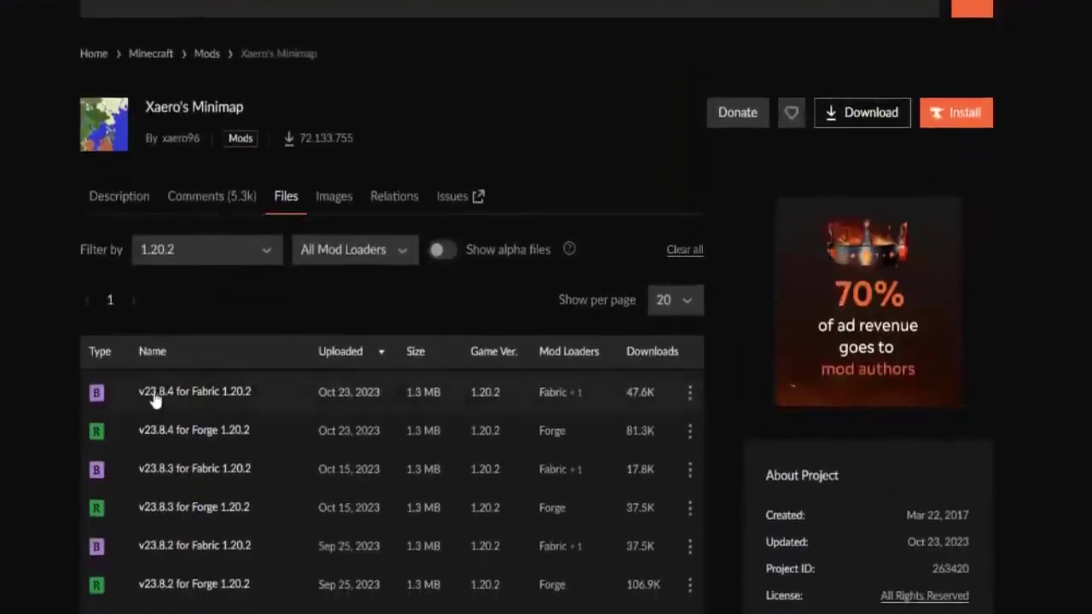
{"action": "left_click", "coordinate": [239, 392]}
{"action": "scroll", "coordinate": [214, 390], "scroll_direction": "down", "scroll_amount": 2}
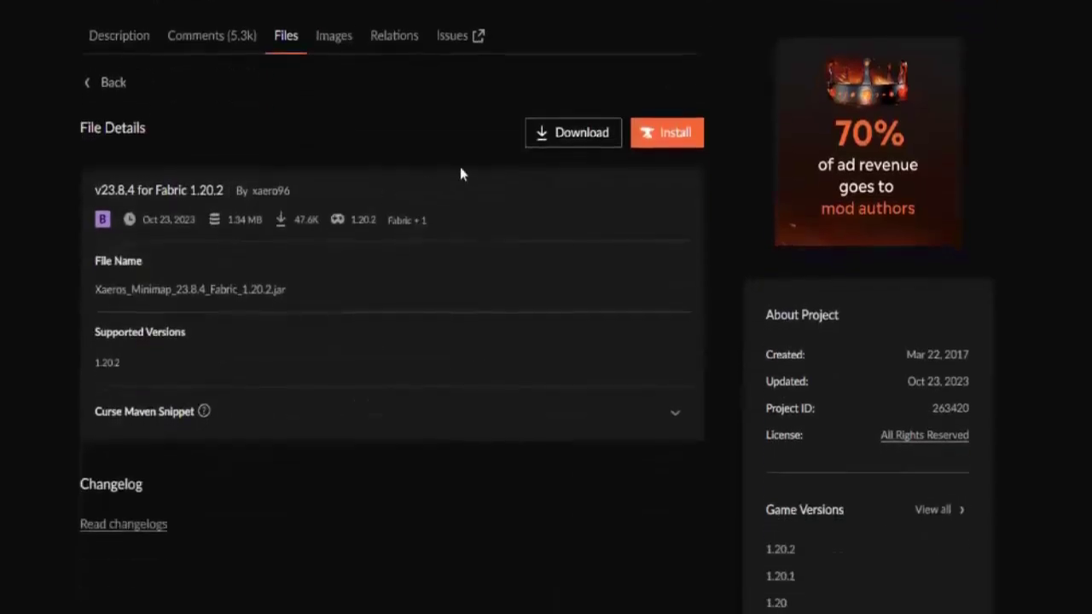
{"action": "left_click", "coordinate": [570, 132]}
{"action": "scroll", "coordinate": [473, 211], "scroll_direction": "down", "scroll_amount": 1}
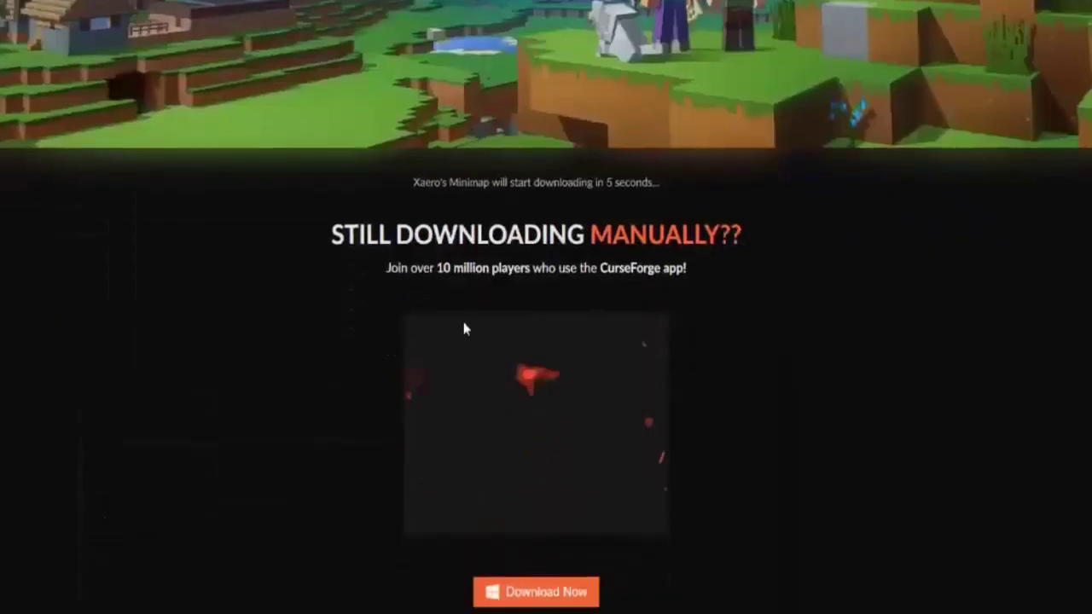
{"action": "scroll", "coordinate": [373, 287], "scroll_direction": "down", "scroll_amount": 14}
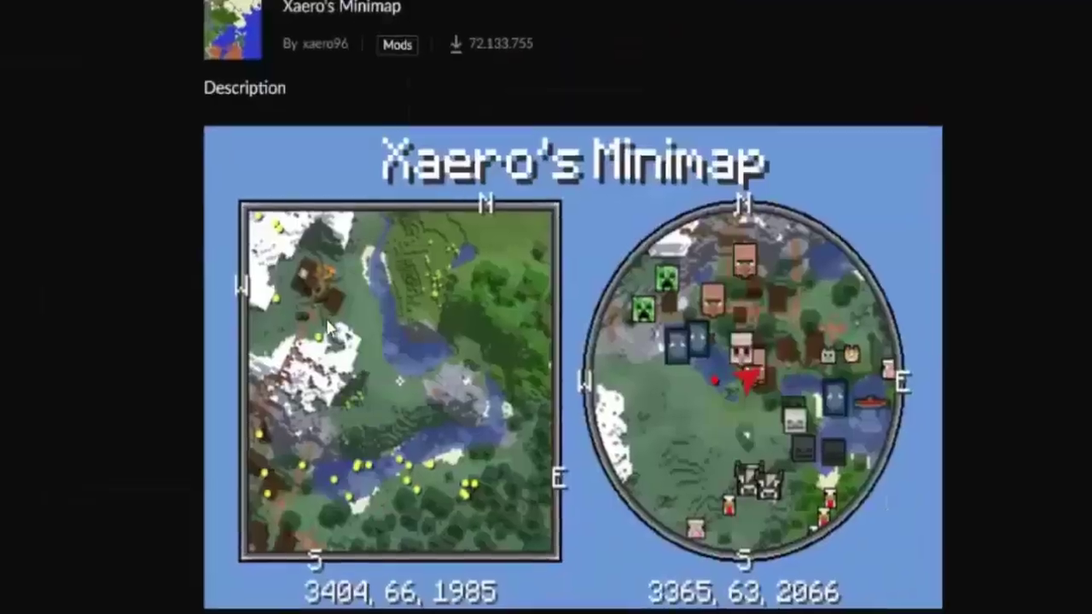
{"action": "scroll", "coordinate": [325, 337], "scroll_direction": "down", "scroll_amount": 10}
{"action": "scroll", "coordinate": [322, 353], "scroll_direction": "up", "scroll_amount": 18}
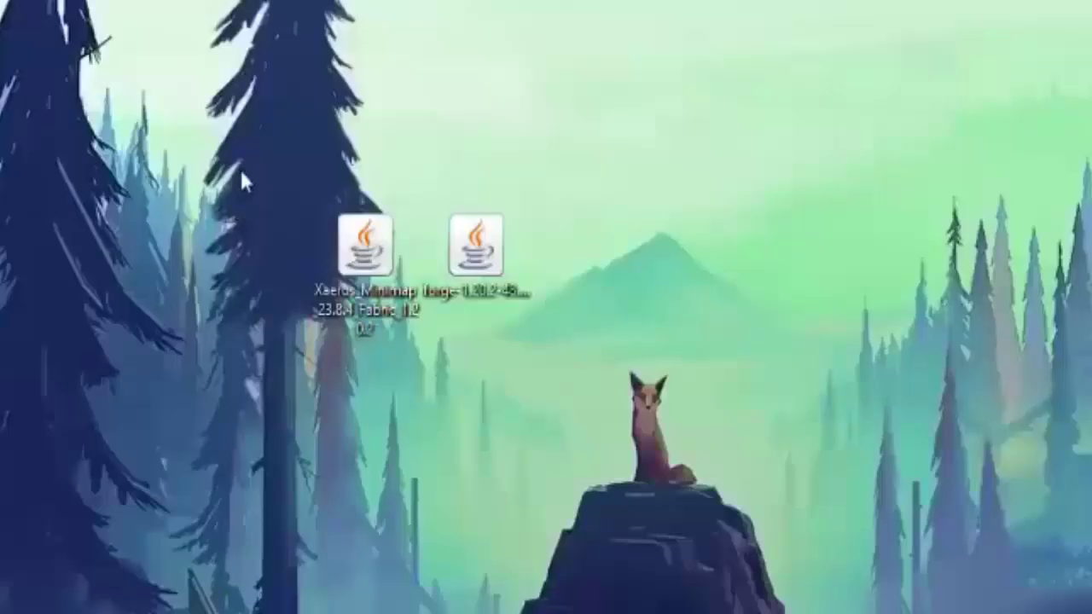
Open the %appdata% location and go to the mods folder inside .minecraft
{"action": "left_click_drag", "start_coordinate": [239, 166], "coordinate": [419, 359]}
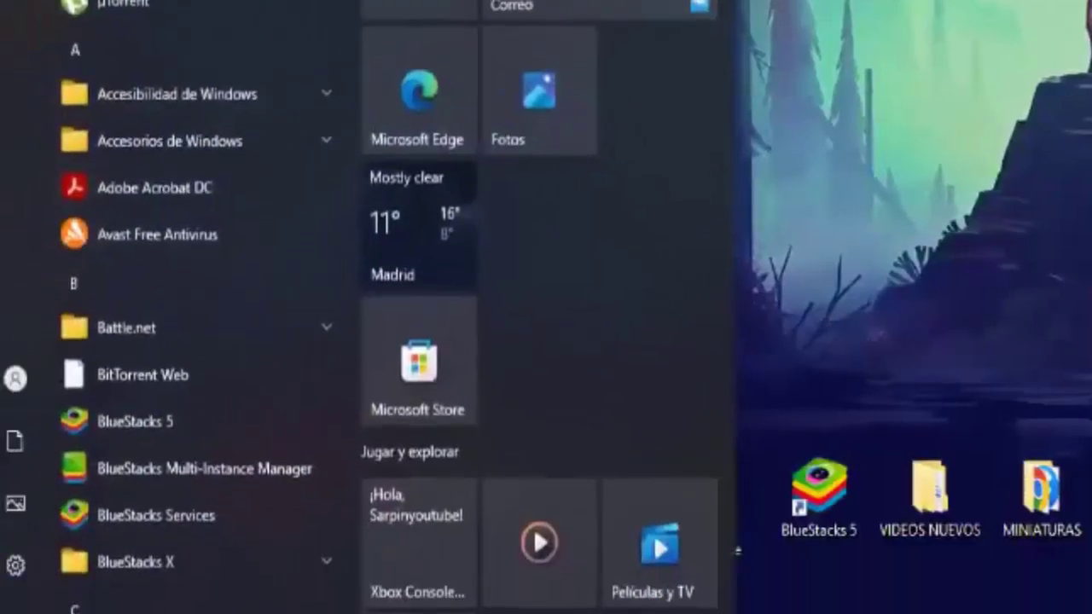
{"action": "type", "text": "%a"}
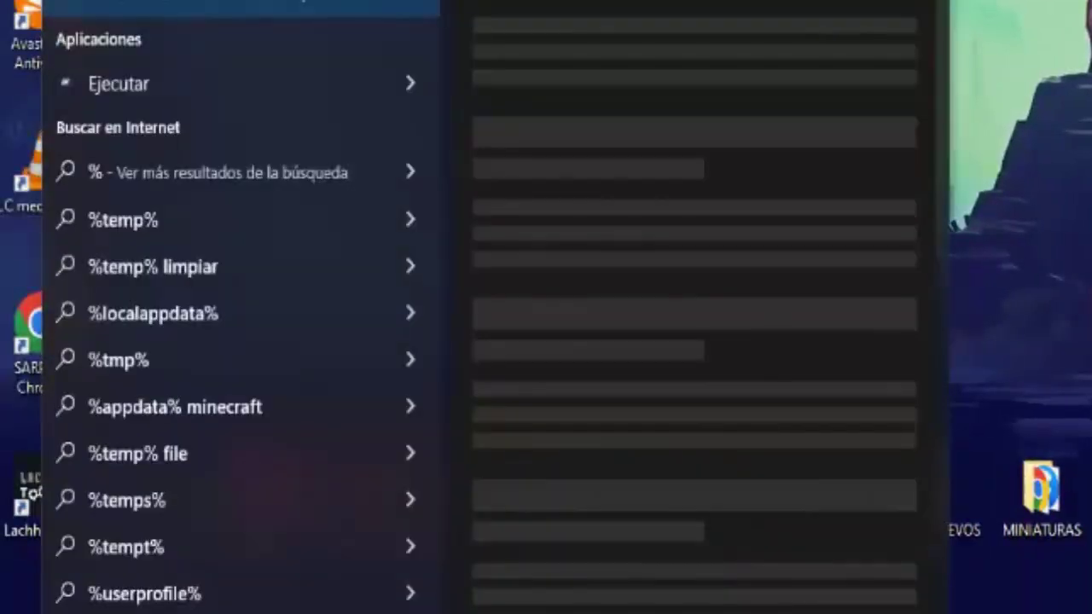
{"action": "type", "text": "ppdata%"}
{"action": "key", "text": "Return"}
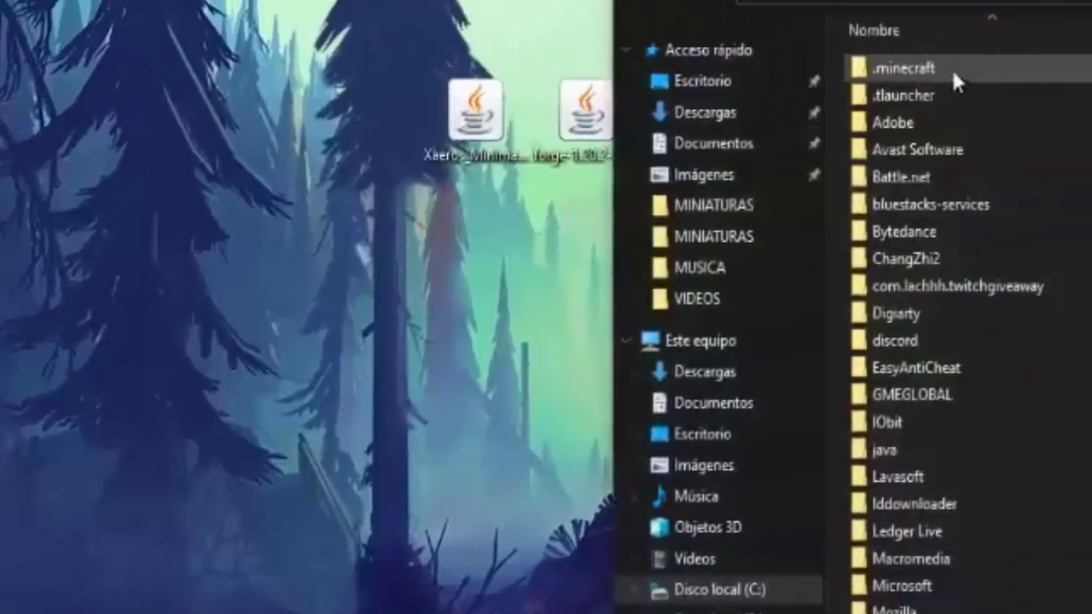
{"action": "double_click", "coordinate": [951, 71]}
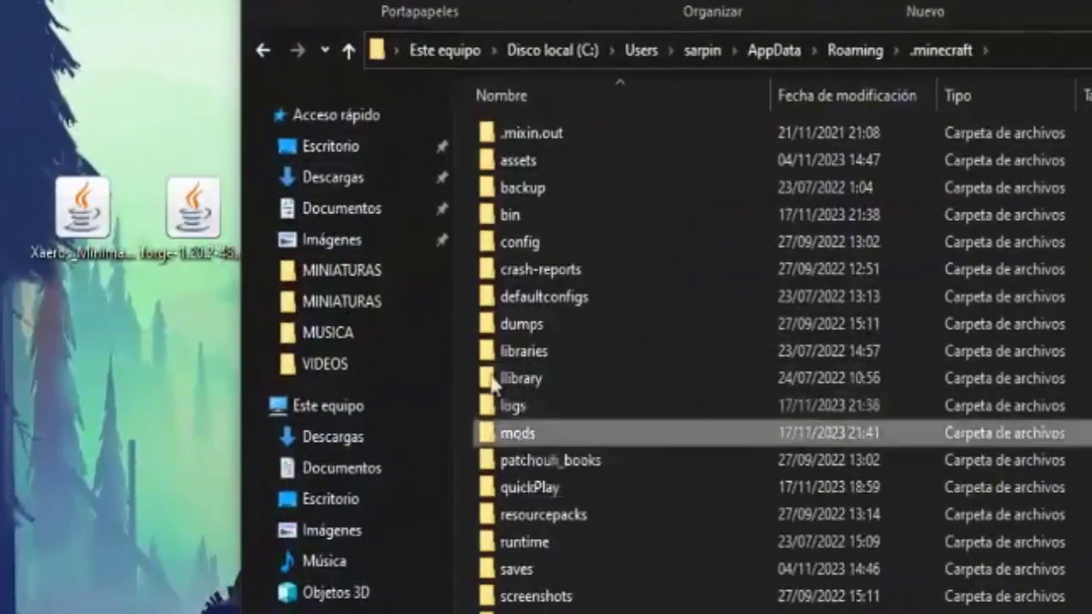
{"action": "double_click", "coordinate": [518, 433]}
Move the Xaeros_Minimap_23.8.4_Fabric_1.20.2 file from the desktop into the mods folder and display the folder's contents as icons
{"action": "left_click_drag", "start_coordinate": [82, 212], "coordinate": [732, 299]}
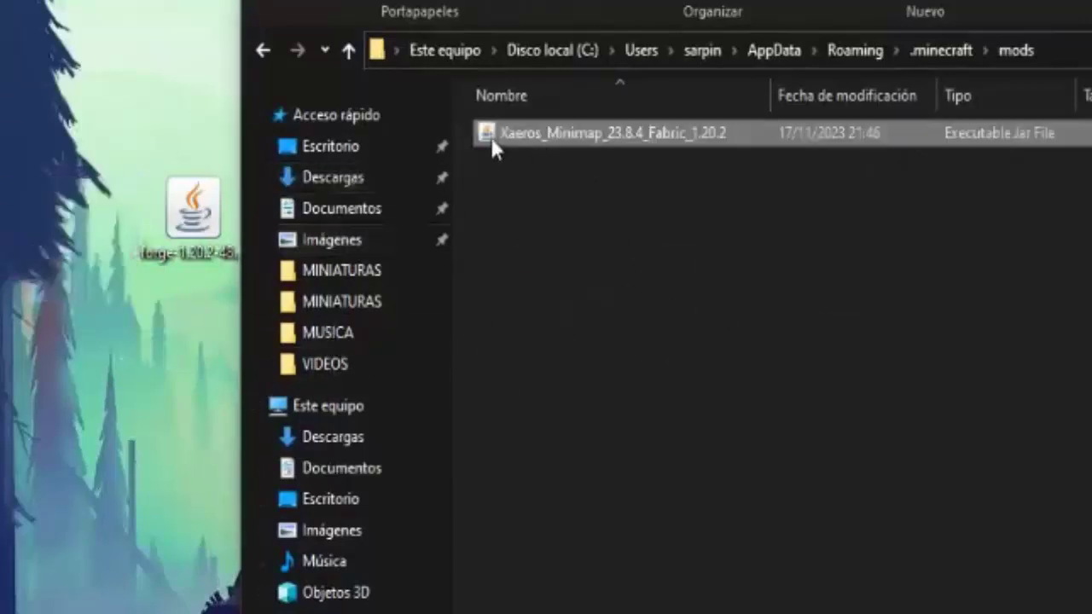
{"action": "left_click", "coordinate": [537, 2]}
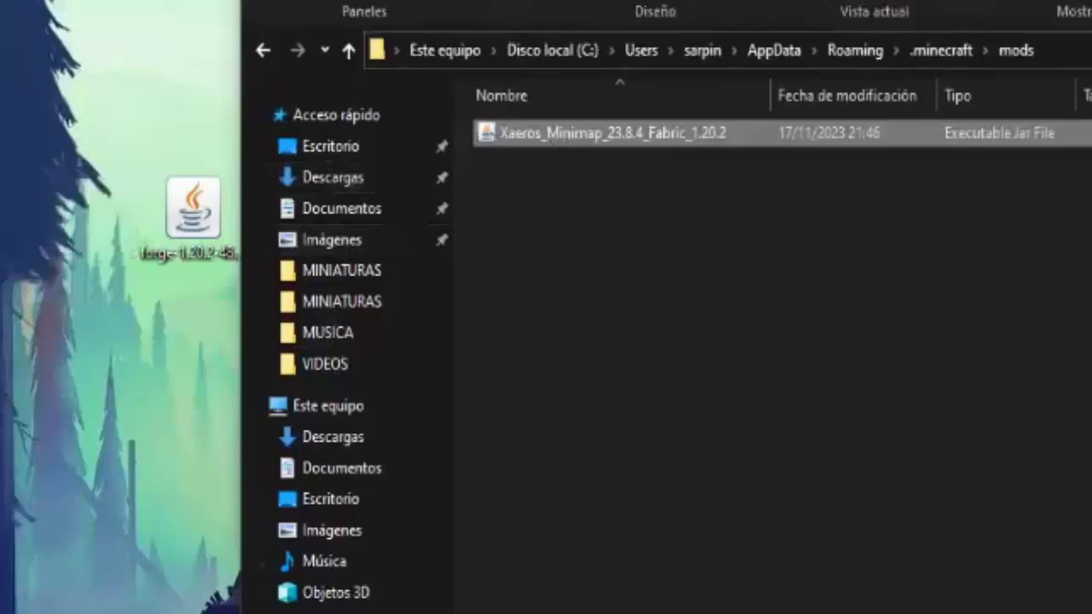
{"action": "left_click", "coordinate": [558, 1]}
{"action": "left_click", "coordinate": [775, 427]}
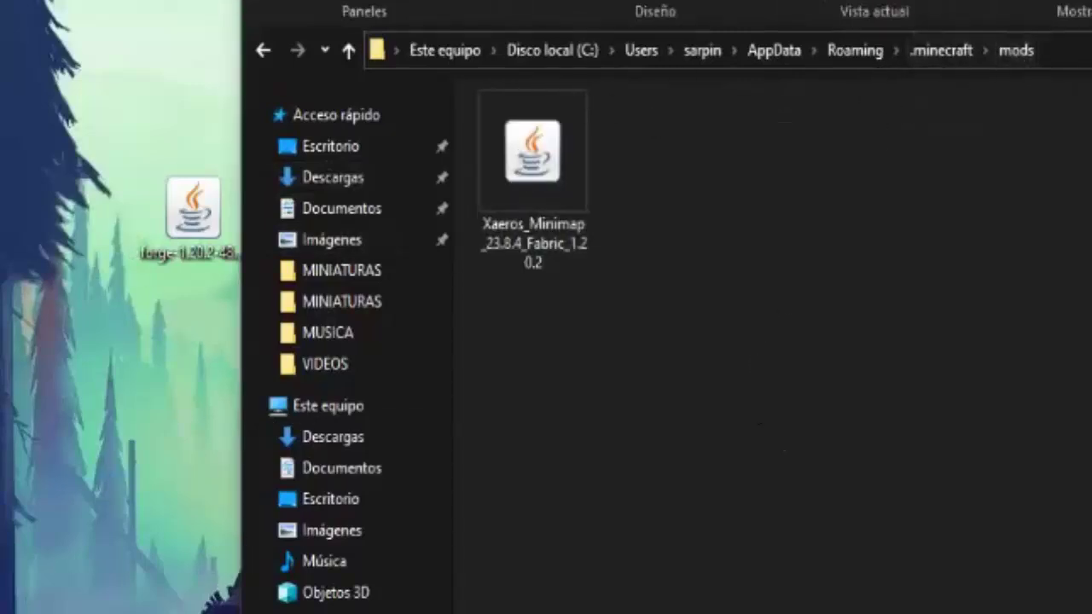
Find and start the Minecraft Launcher
{"action": "key", "text": "super"}
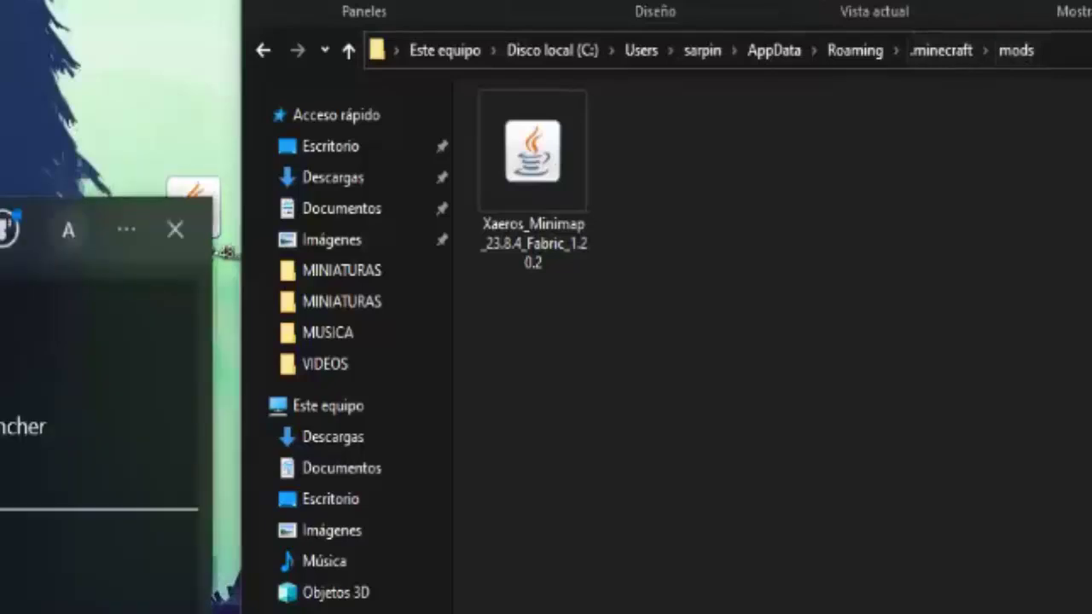
{"action": "key", "text": "Return"}
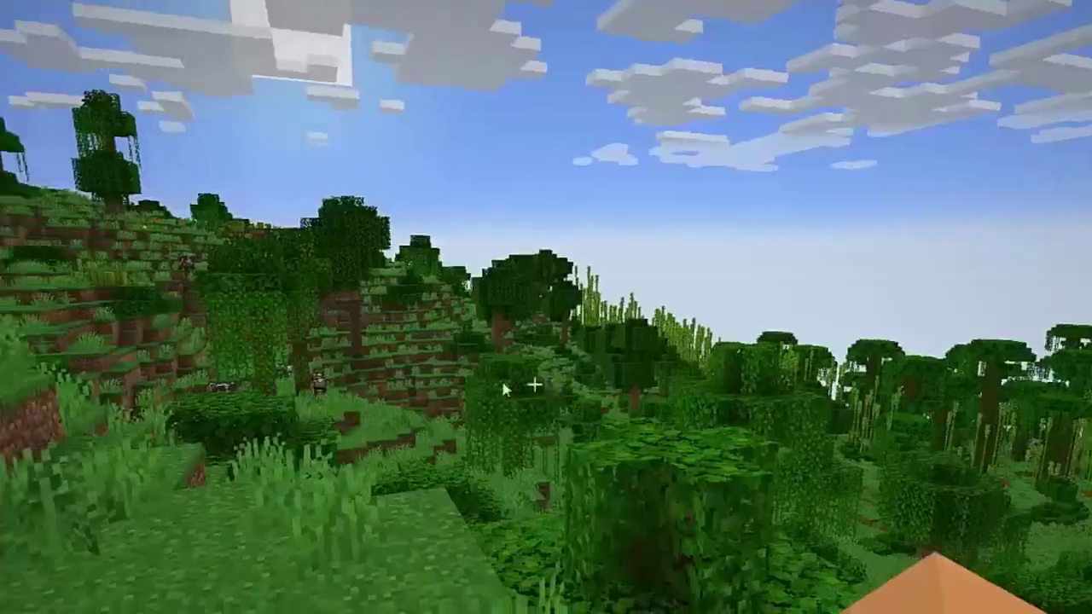
Walk along the jungle hillside to check that the minimap follows the player, and select the third hotbar slot
{"action": "key", "text": "w"}
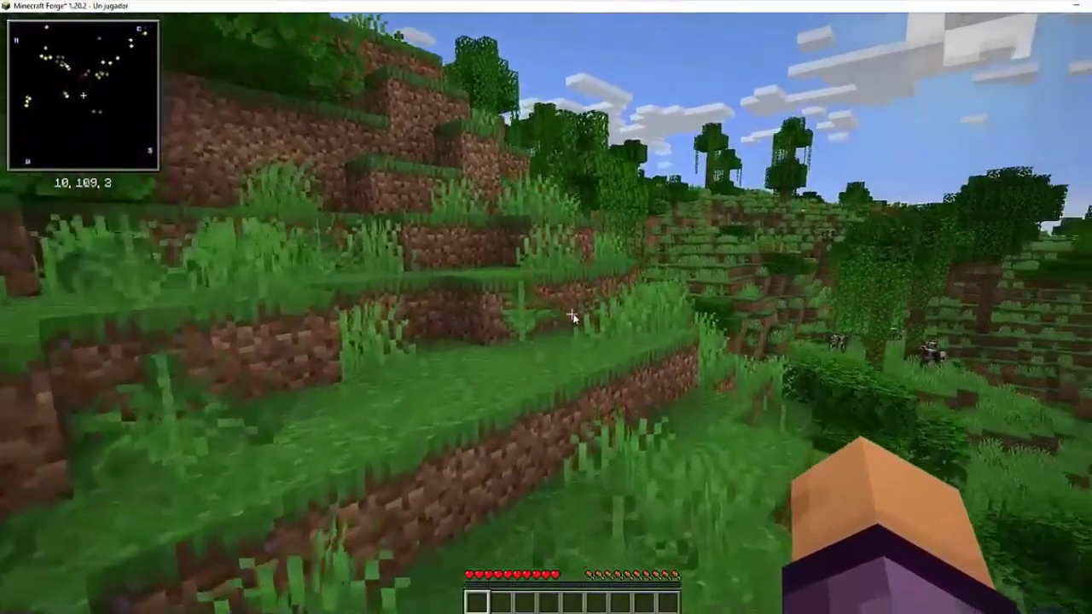
{"action": "key", "text": "w"}
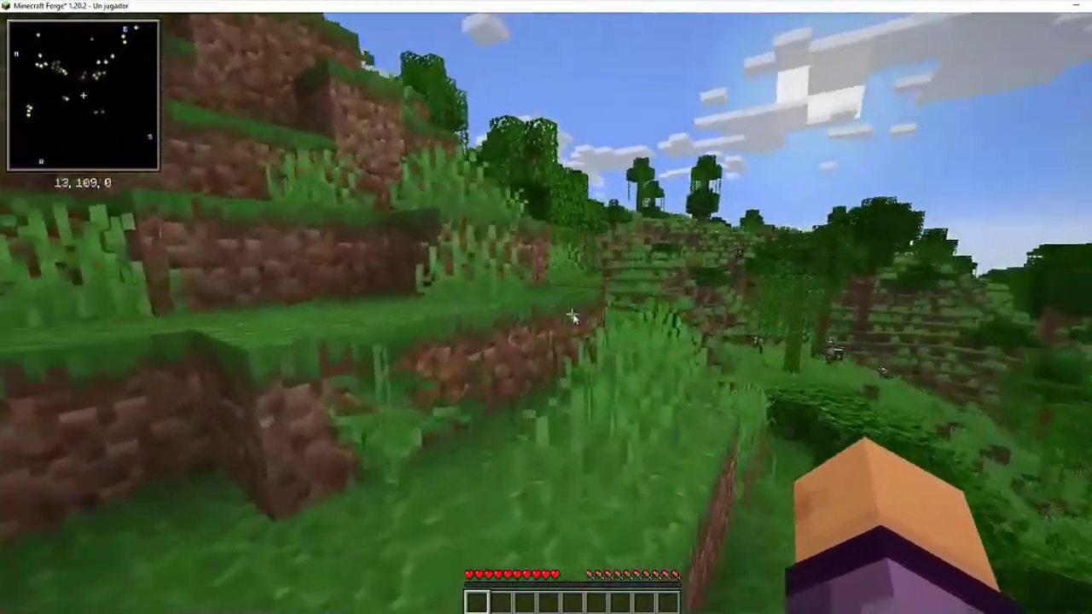
{"action": "key", "text": "space"}
{"action": "left_click", "coordinate": [573, 317]}
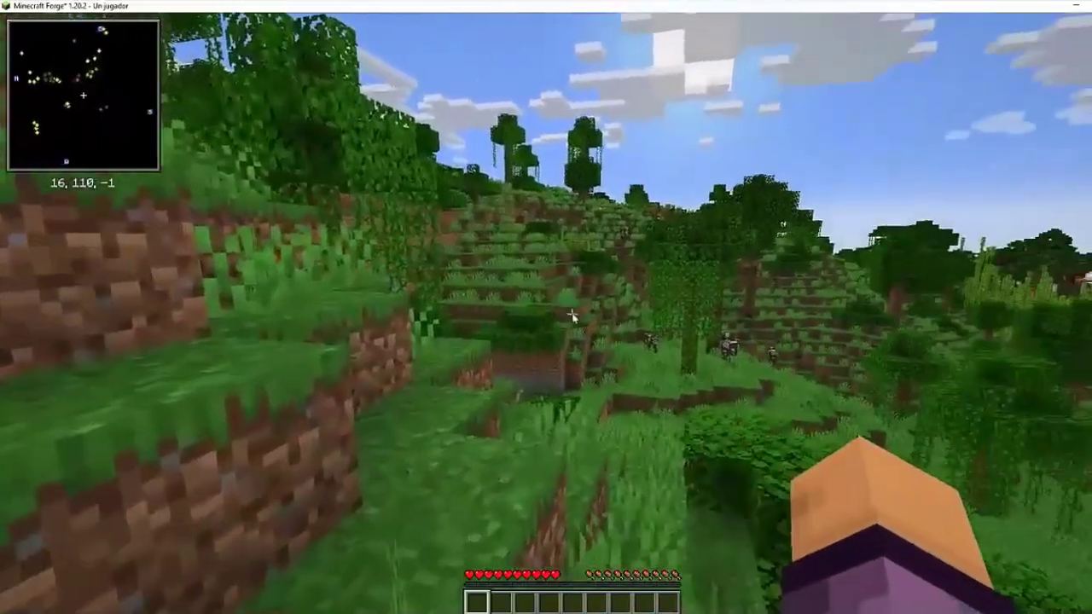
{"action": "key", "text": "3"}
{"action": "key", "text": "l"}
{"action": "key", "text": "Escape"}
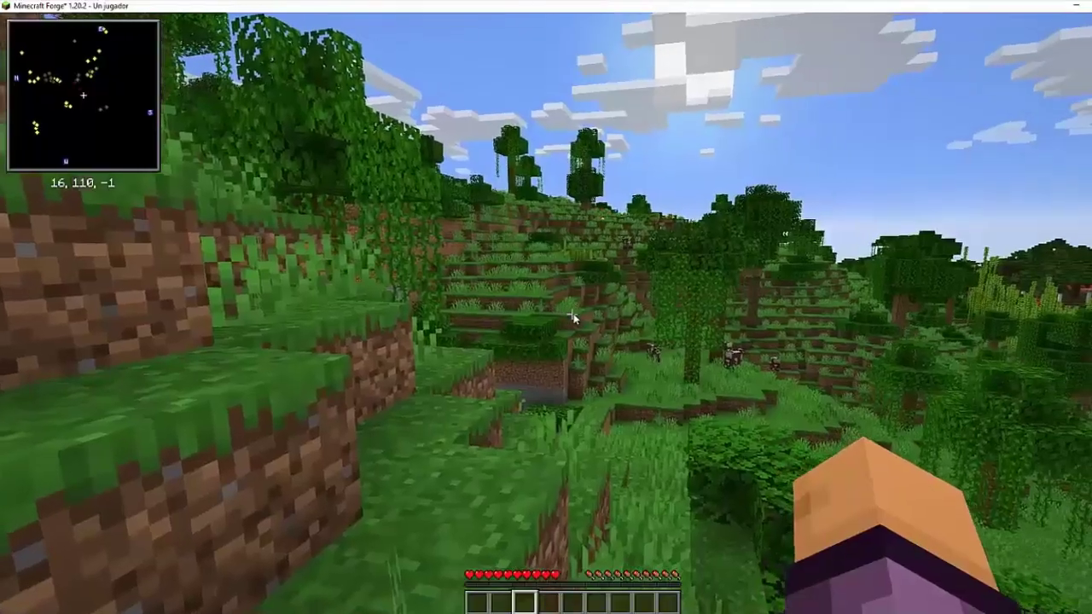
Create a waypoint named b with the initial B at the player's current position and step back from it
{"action": "type", "text": "bB"}
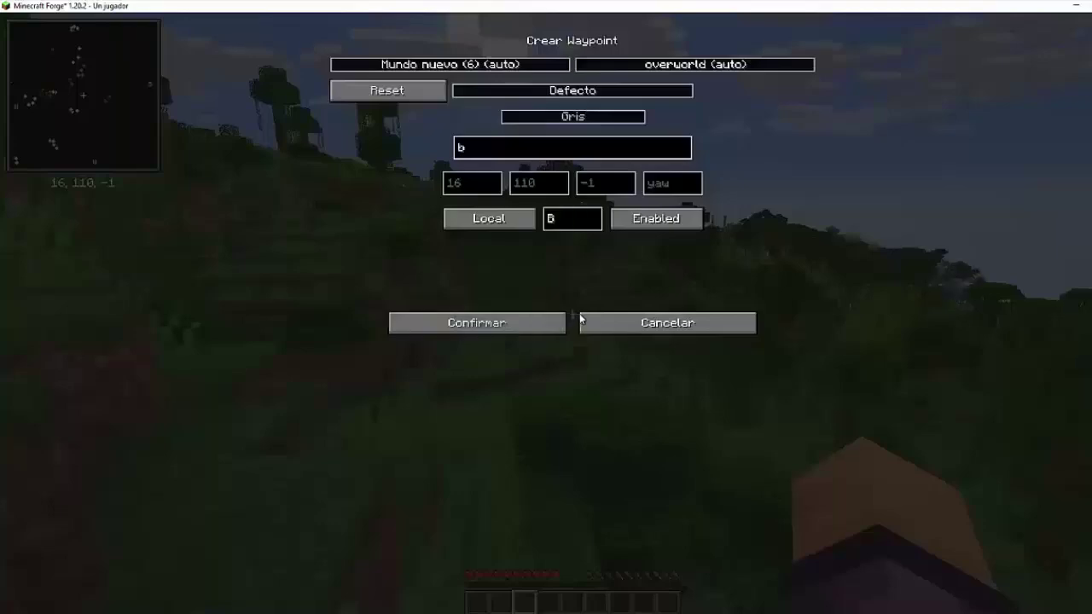
{"action": "left_click", "coordinate": [563, 323]}
{"action": "key", "text": "s"}
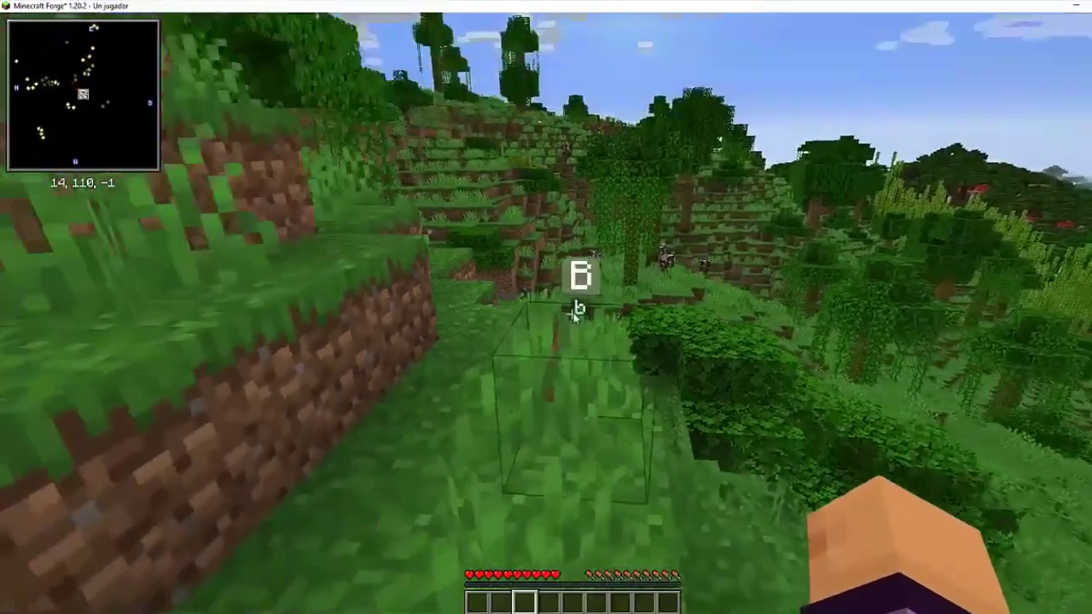
{"action": "type", "text": "b"}
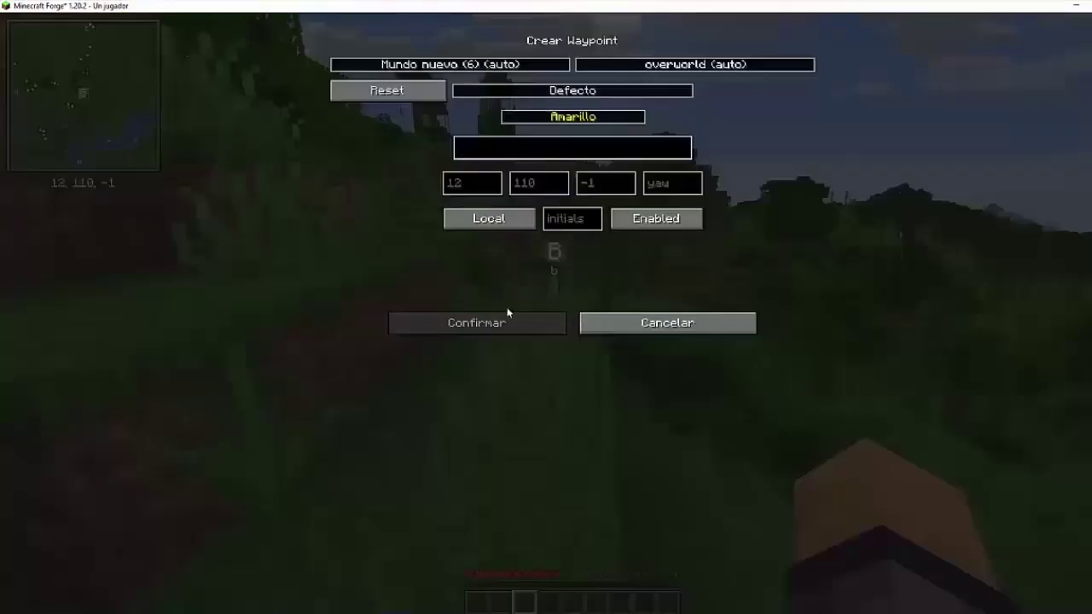
{"action": "type", "text": "W"}
{"action": "key", "text": "Return"}
Walk down the hillside while cycling between first-person and third-person views, finishing with the character seen from the front and swinging its arm
{"action": "key", "text": "w"}
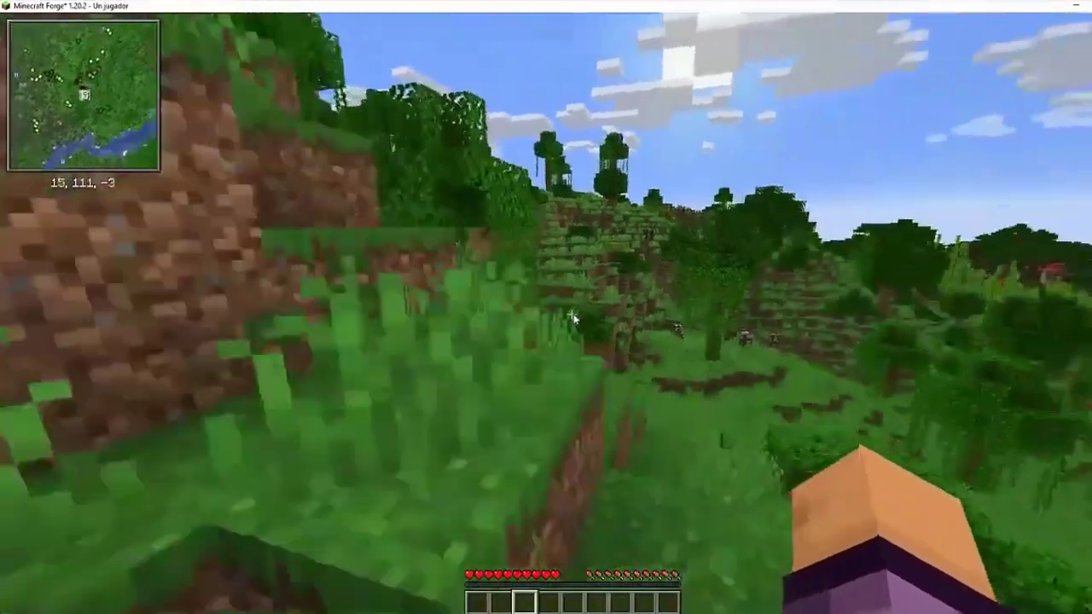
{"action": "key", "text": "F5"}
{"action": "key", "text": "F5"}
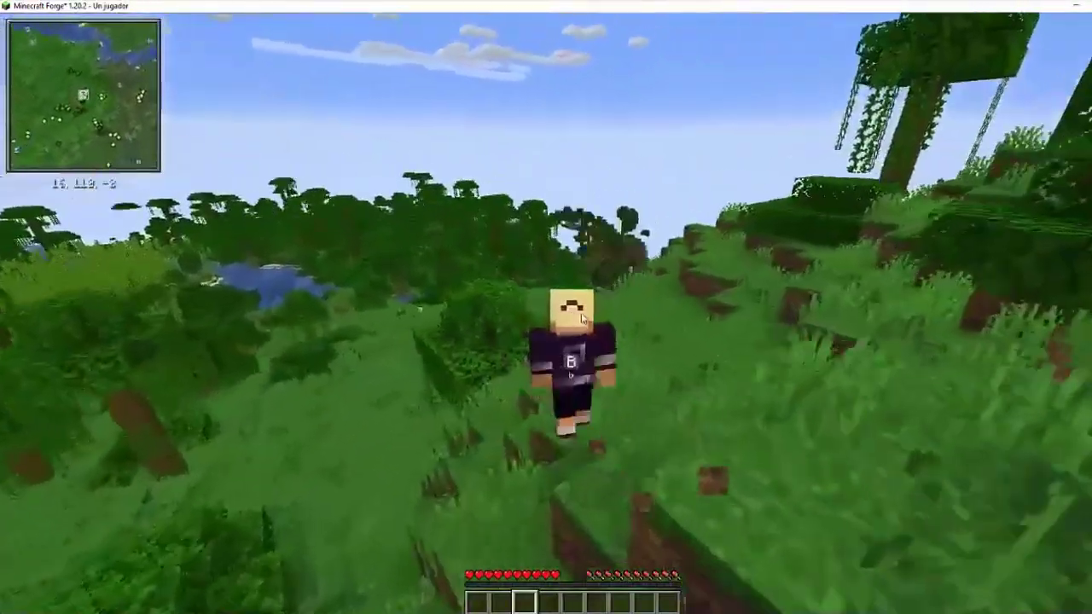
{"action": "key", "text": "F5"}
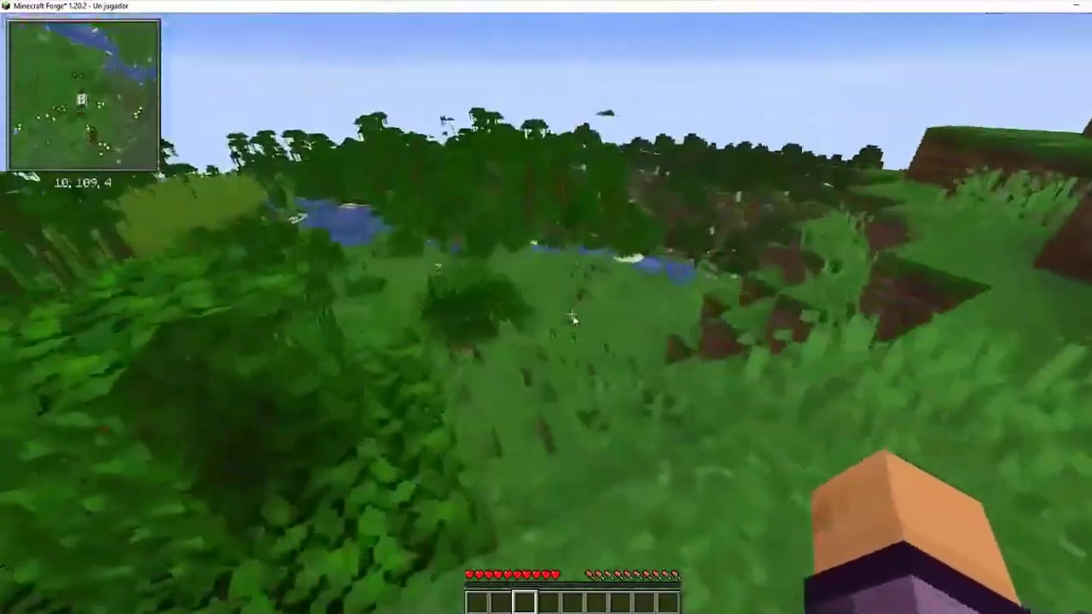
{"action": "key", "text": "F5"}
{"action": "key", "text": "F5"}
{"action": "key", "text": "F5"}
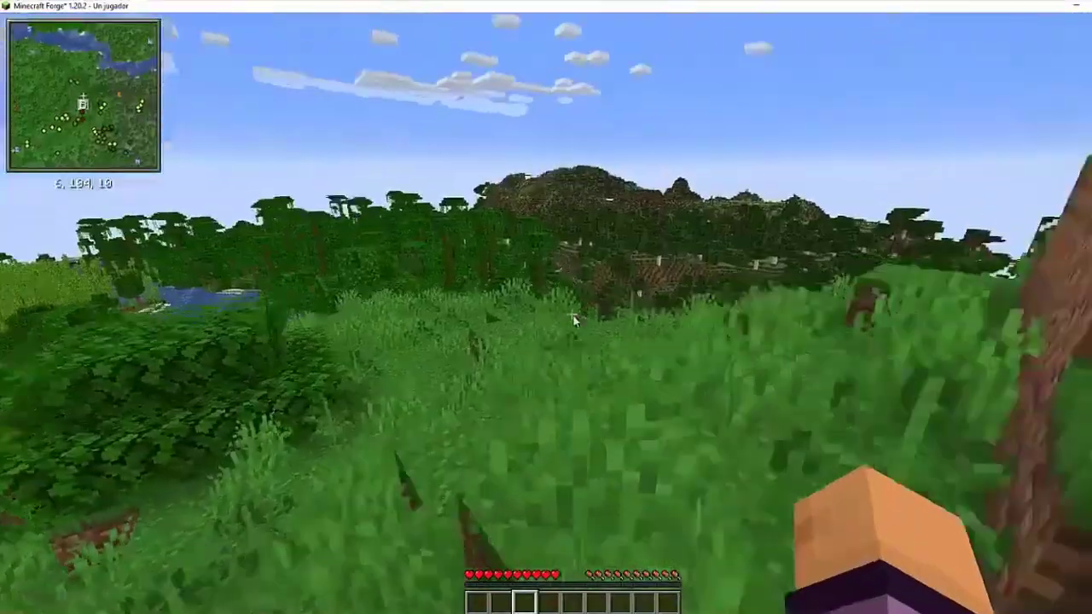
{"action": "key", "text": "F5"}
{"action": "key", "text": "F5"}
{"action": "key", "text": "w"}
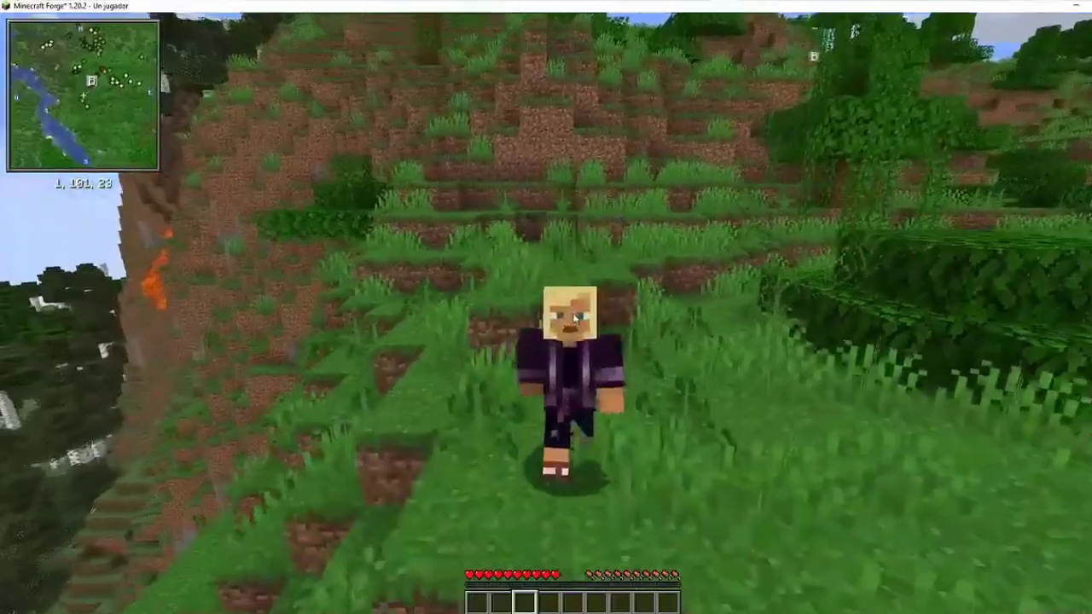
{"action": "left_click", "coordinate": [574, 319]}
{"action": "left_click", "coordinate": [574, 318]}
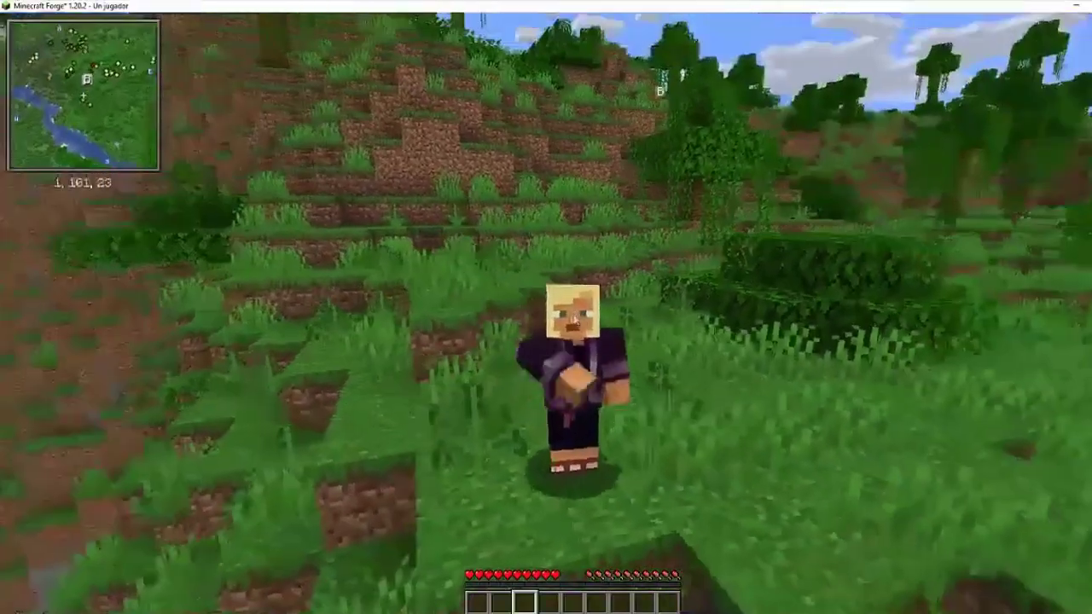